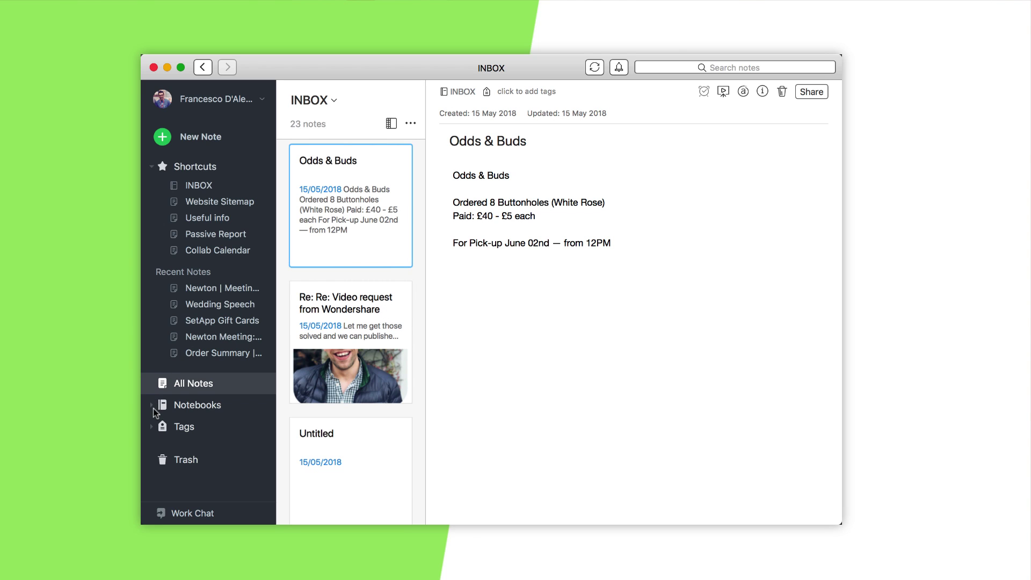
# Open the Notebooks overview and briefly expand the 3: Resources stack.
pyautogui.click(153, 405)
pyautogui.click(178, 411)
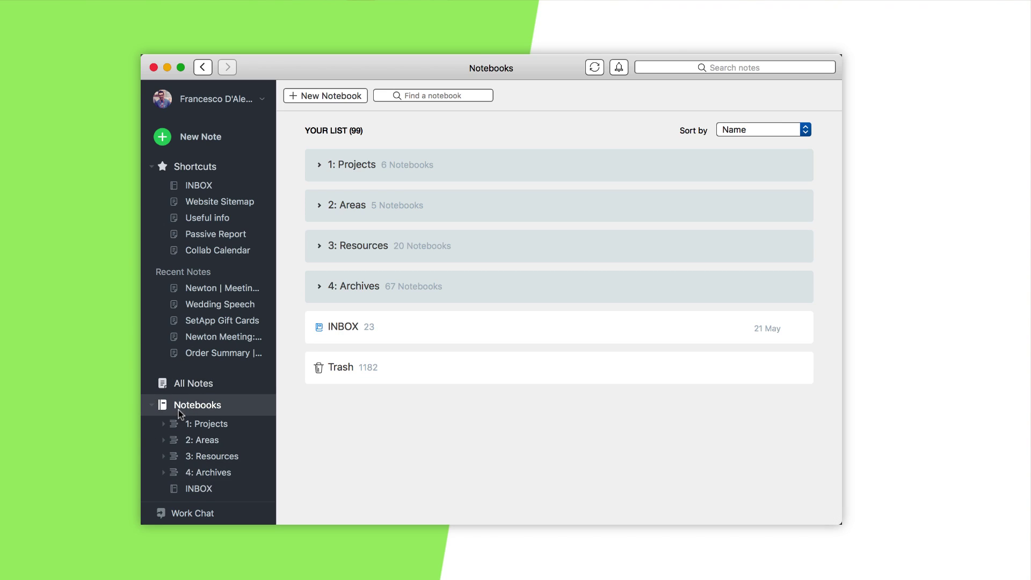
pyautogui.click(318, 245)
pyautogui.click(318, 245)
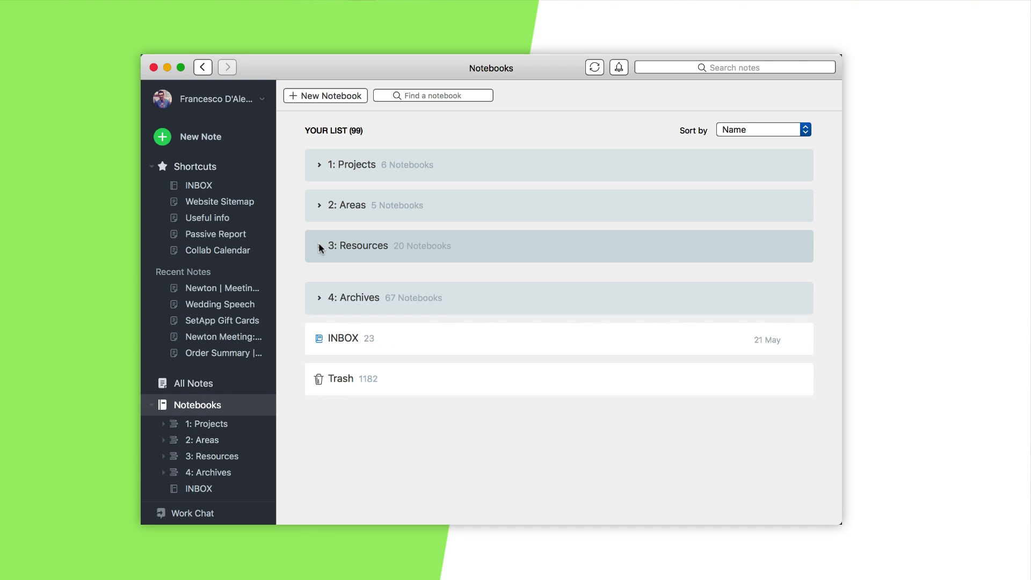
# Look through the 4: Archives stack's notebooks, then expand the 1: Projects stack.
pyautogui.click(320, 290)
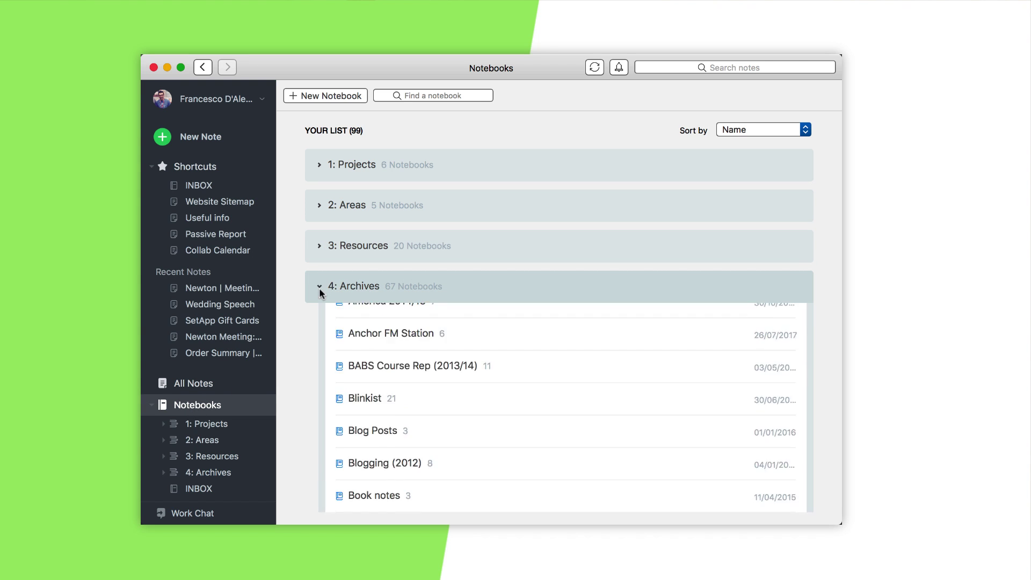
pyautogui.scroll(-10, 339, 319)
pyautogui.scroll(10, 340, 319)
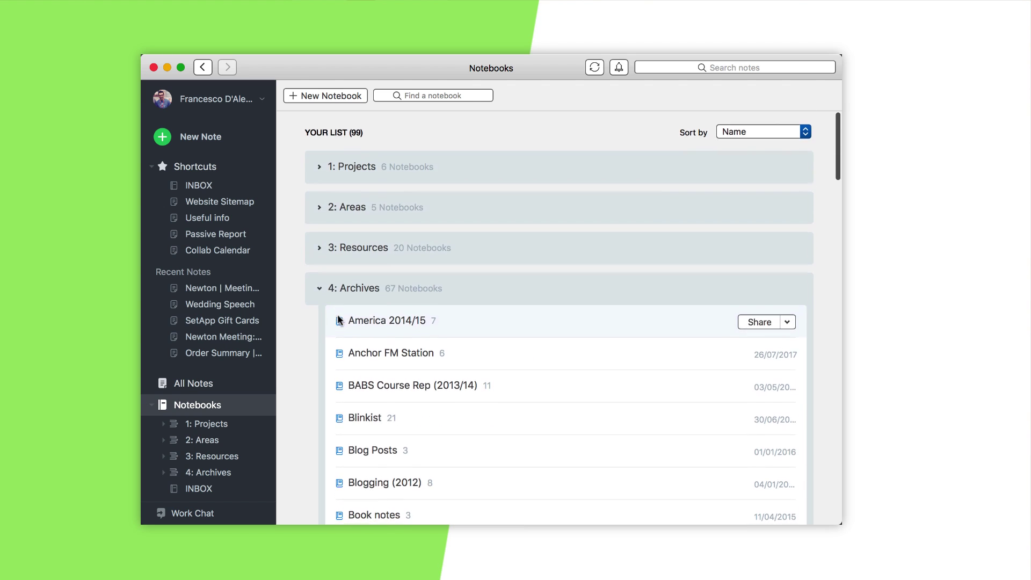
pyautogui.click(320, 284)
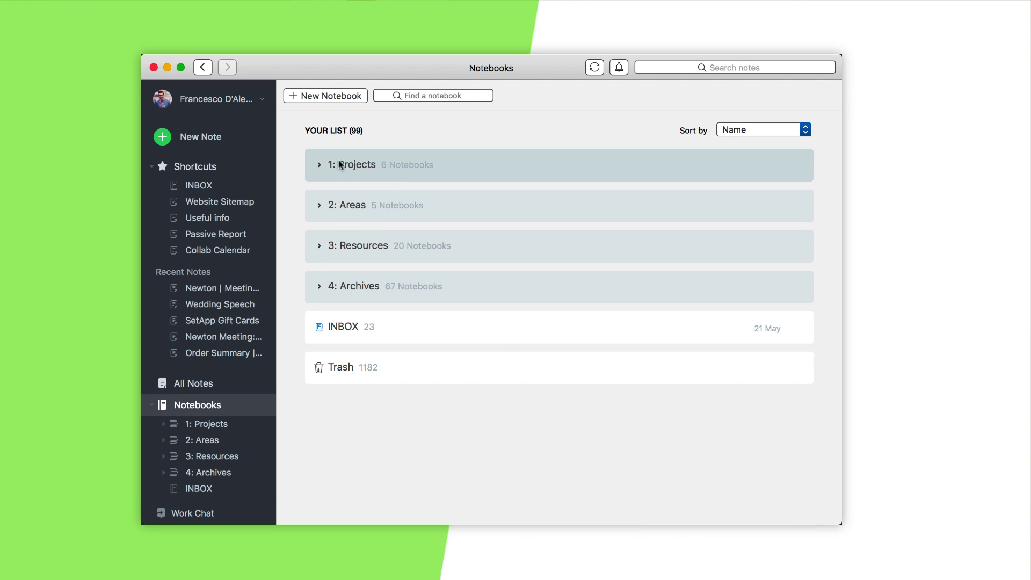
pyautogui.click(322, 164)
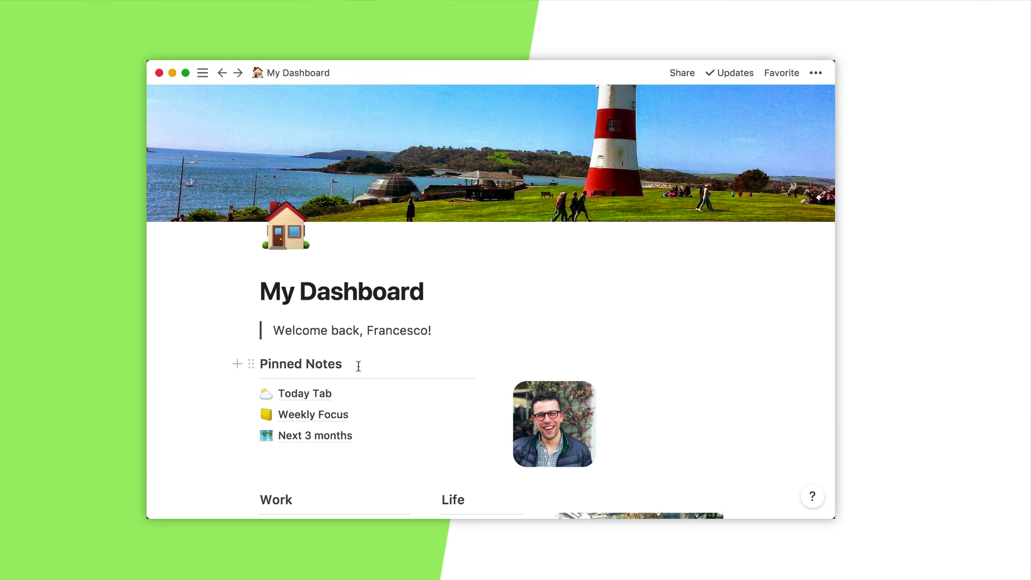
# Scroll down My Dashboard and open the Projects page from the Work section.
pyautogui.scroll(-5, 358, 366)
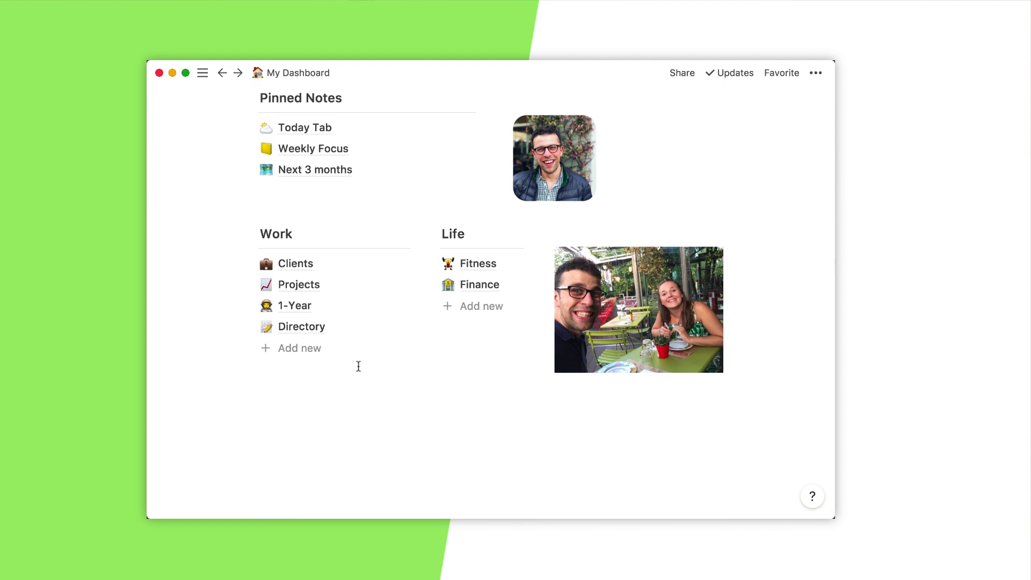
pyautogui.scroll(5, 358, 366)
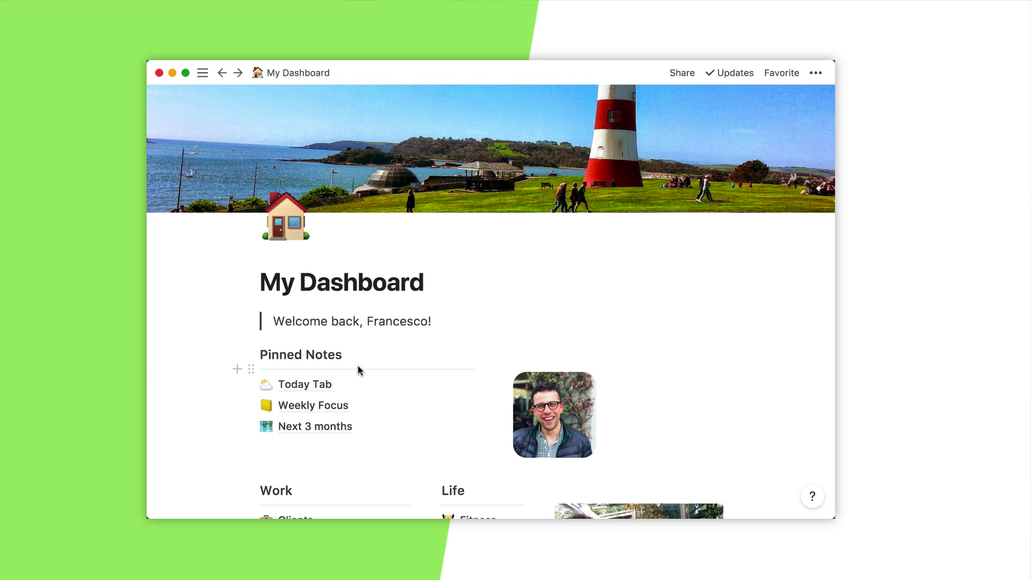
pyautogui.scroll(-4, 358, 369)
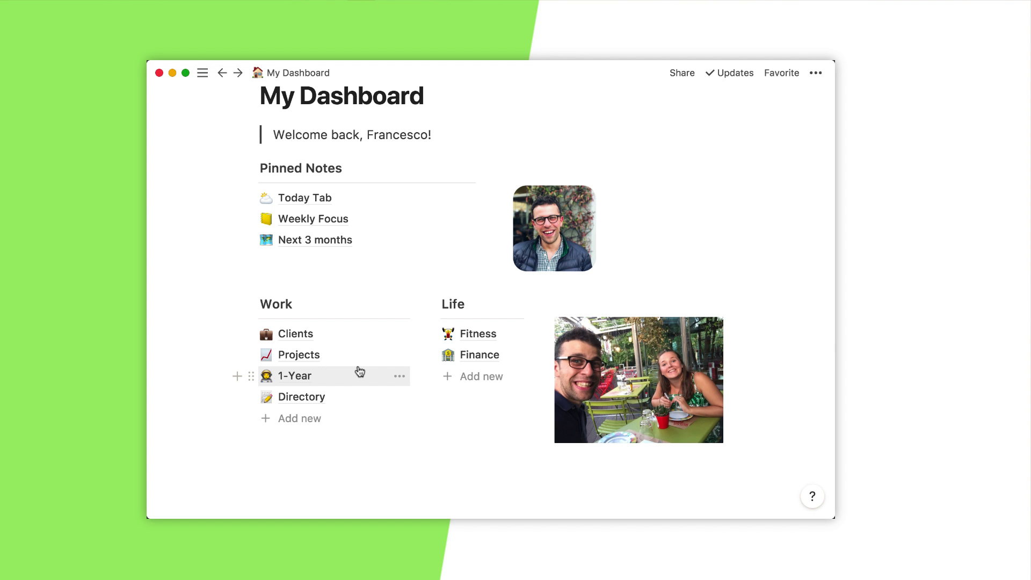
pyautogui.scroll(-1, 360, 370)
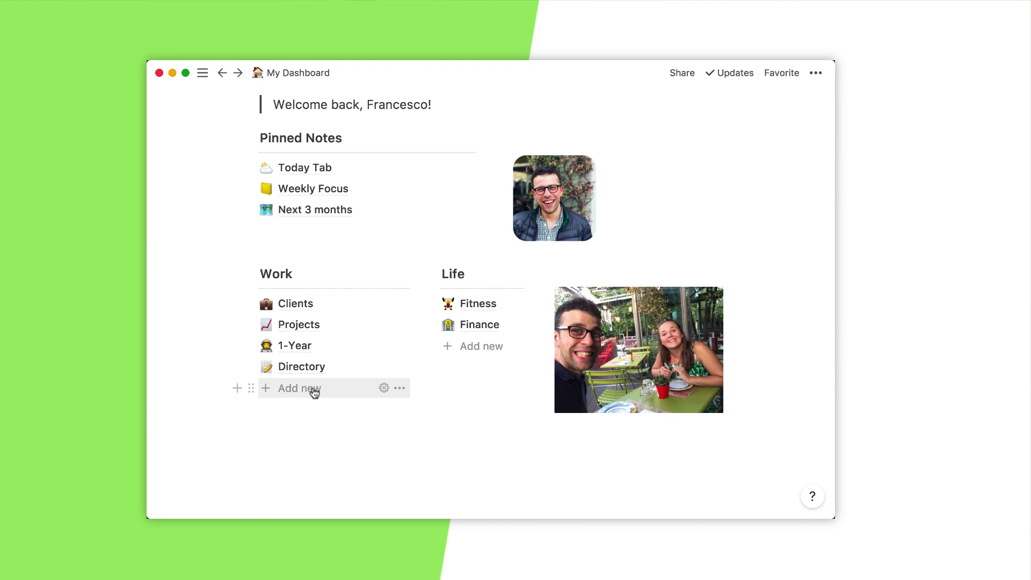
pyautogui.click(302, 325)
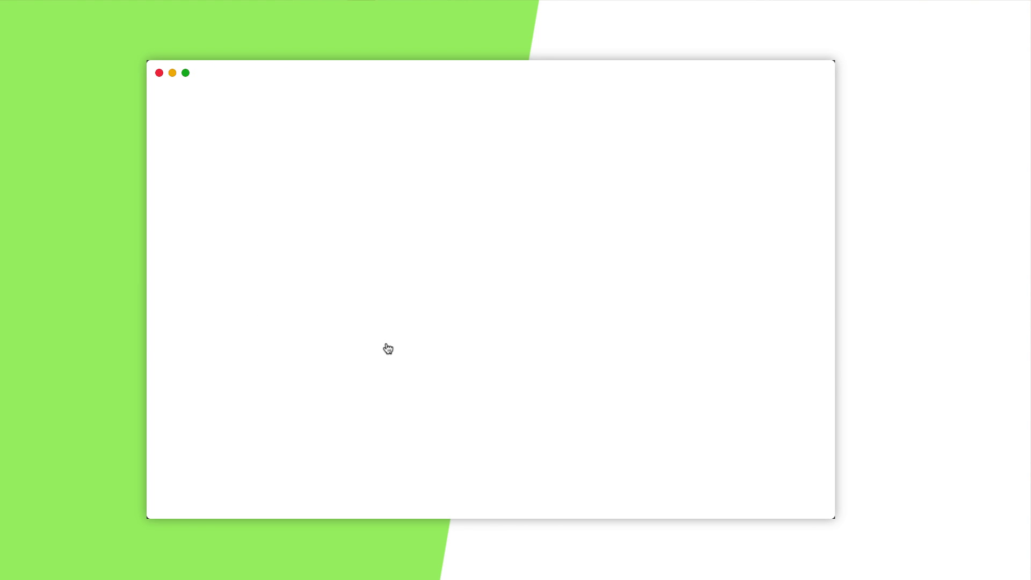
# Start an empty block below Interview Layout in the Podcast section of Projects.
pyautogui.scroll(-5, 387, 344)
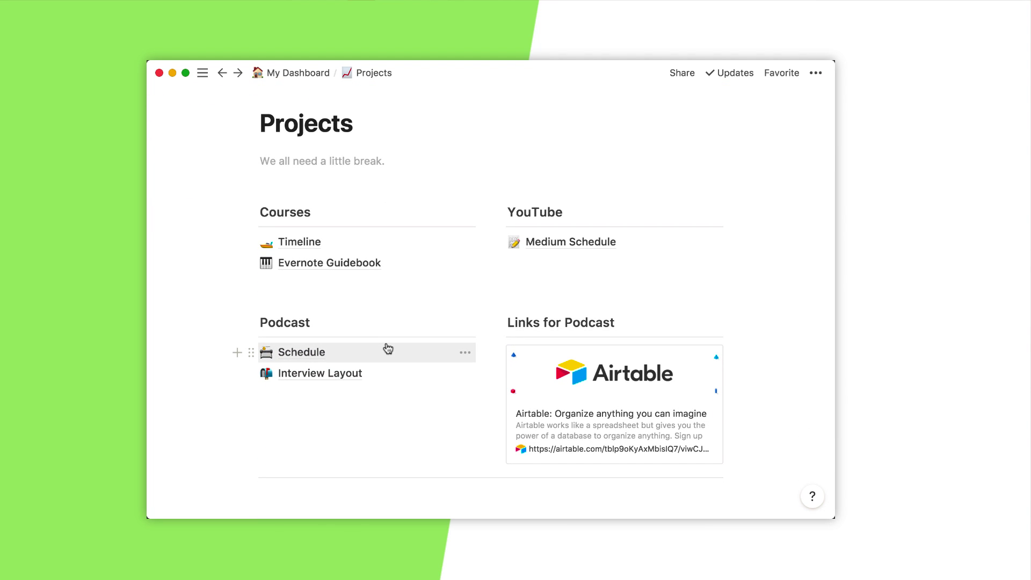
pyautogui.click(317, 390)
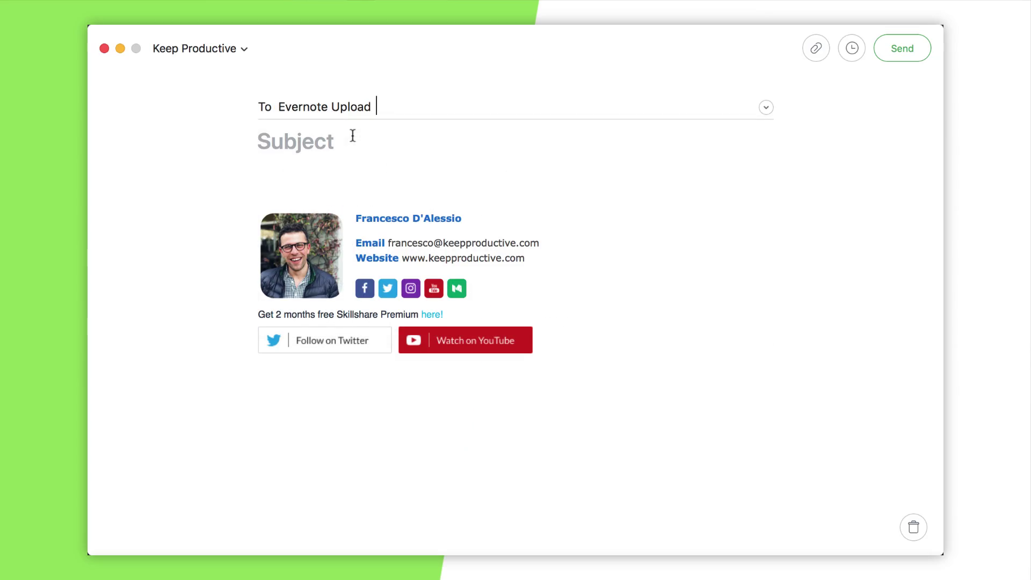
# Give the email the subject 'Demo'ing sending an email into Evernote'.
pyautogui.click(327, 138)
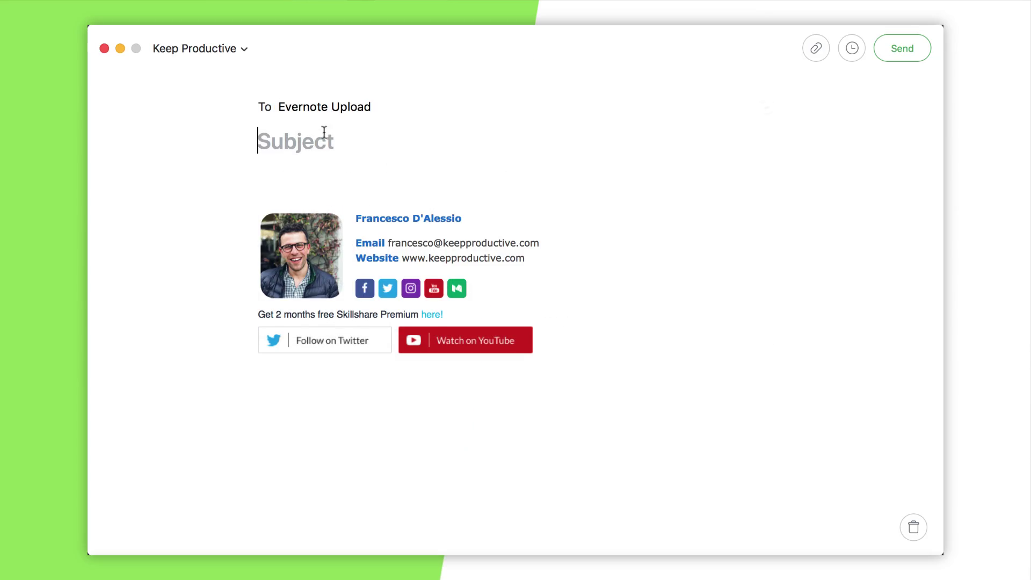
pyautogui.write("Demo'o")
pyautogui.press('BackSpace')
pyautogui.write('ing sending ')
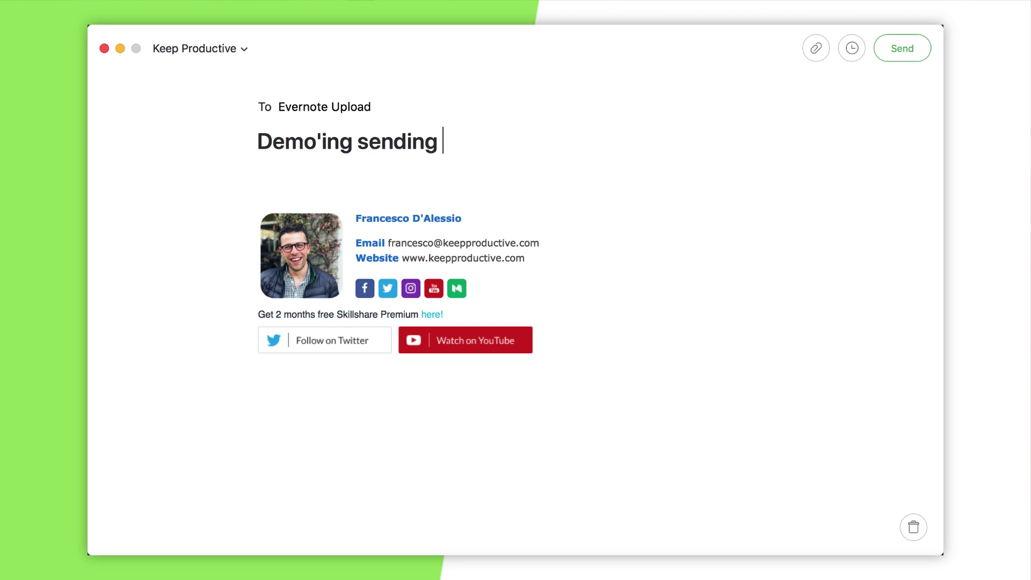
pyautogui.write('an email into Evernote')
pyautogui.press('Return')
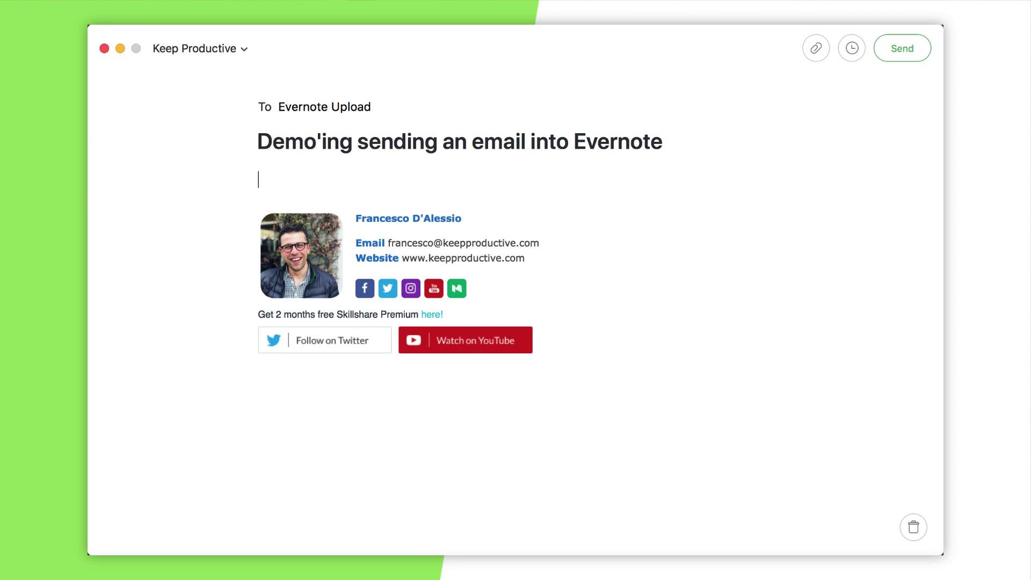
# Attach 1.png and 2.png and write the body 'Attached ideas for wedding food'.
pyautogui.click(815, 49)
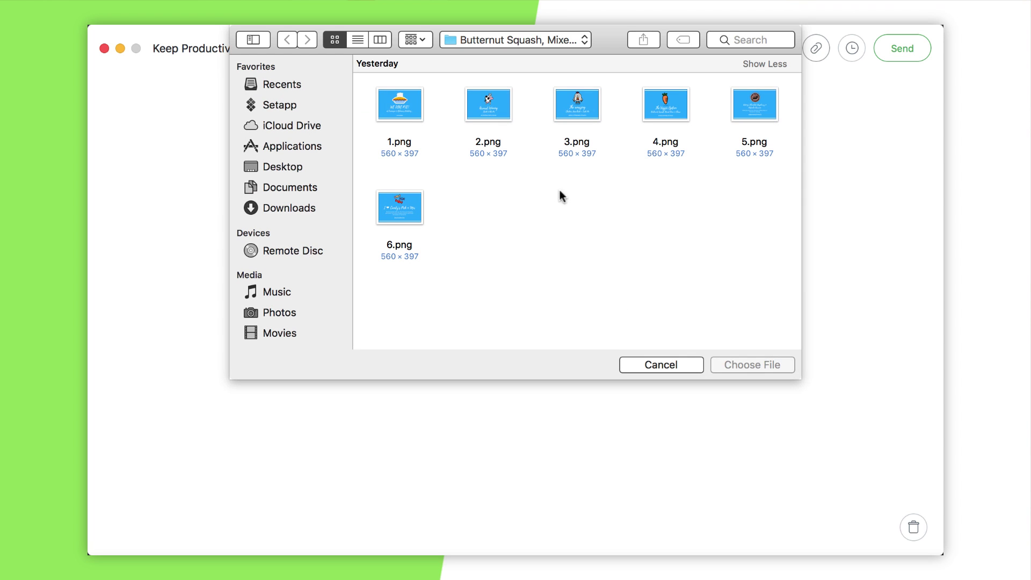
pyautogui.click(410, 127)
pyautogui.keyDown('shift'); pyautogui.click(495, 100); pyautogui.keyUp('shift')
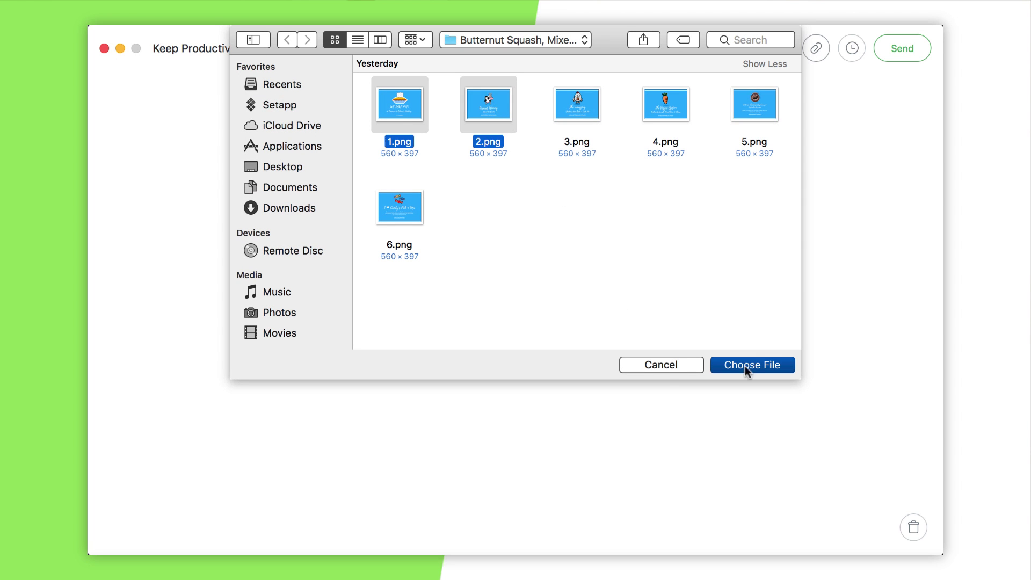
pyautogui.click(748, 369)
pyautogui.write('Attached ')
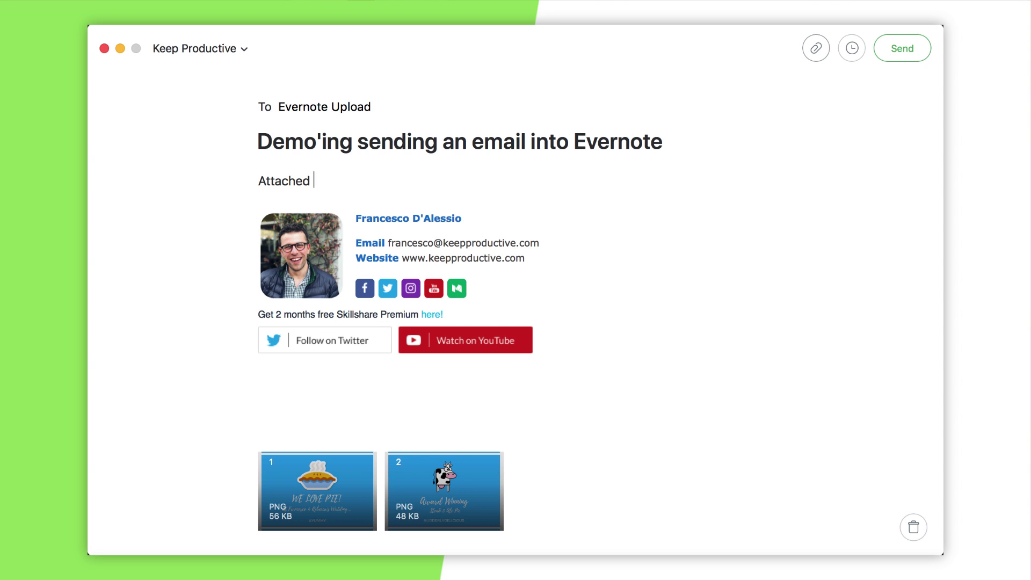
pyautogui.write('ideas for wedding')
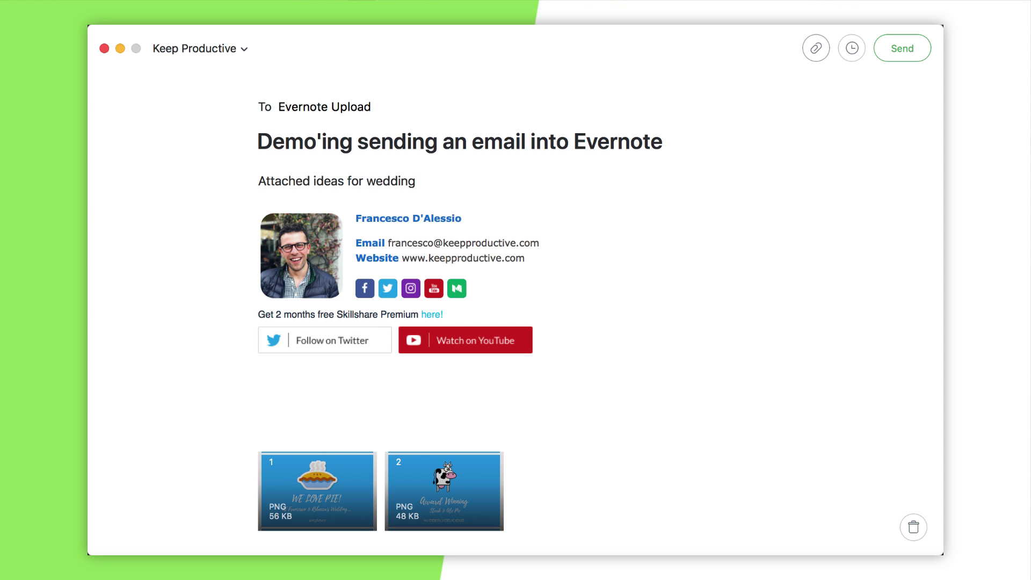
pyautogui.write(' food')
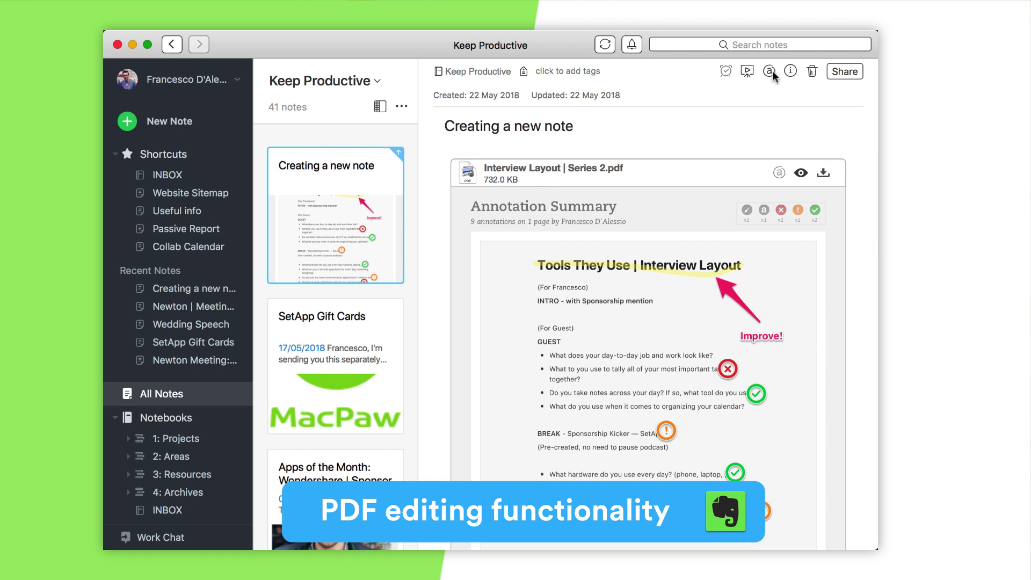
pyautogui.scroll(-10, 648, 153)
pyautogui.scroll(-10, 648, 152)
pyautogui.scroll(2, 649, 237)
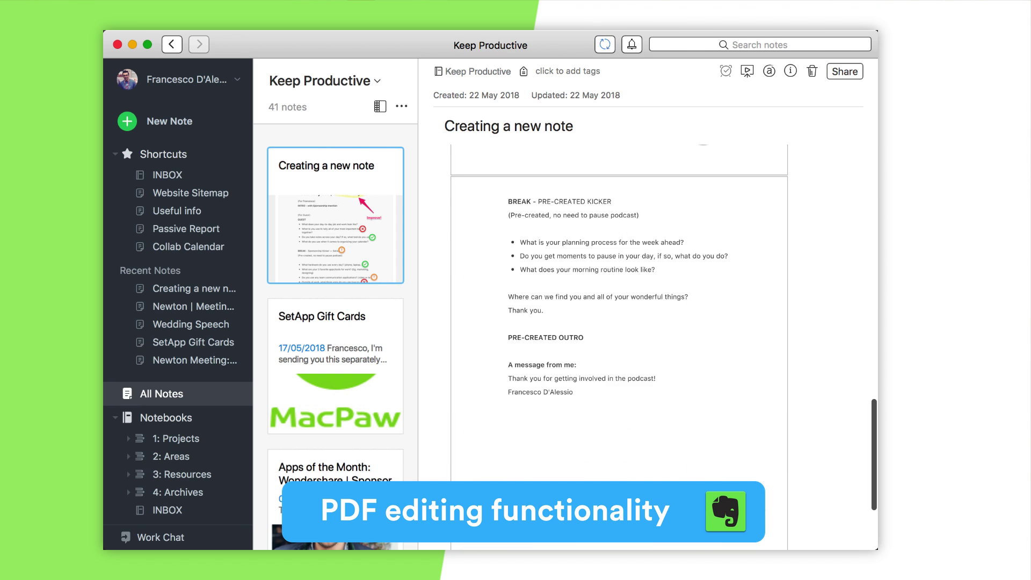
pyautogui.scroll(-3, 812, 516)
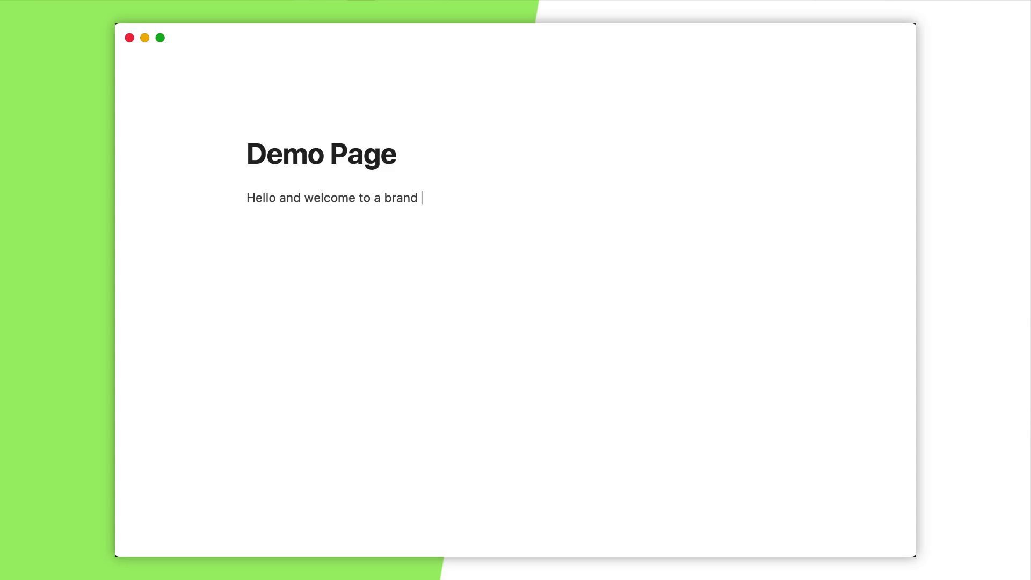
# Insert an inline mention of the My Dashboard page below the welcome sentence.
pyautogui.write('/')
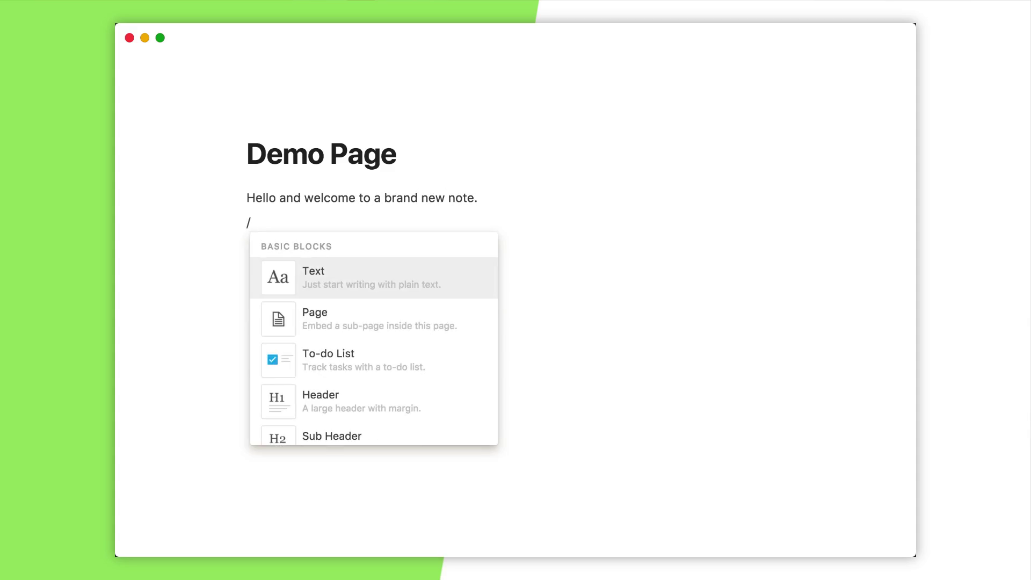
pyautogui.scroll(-6, 370, 368)
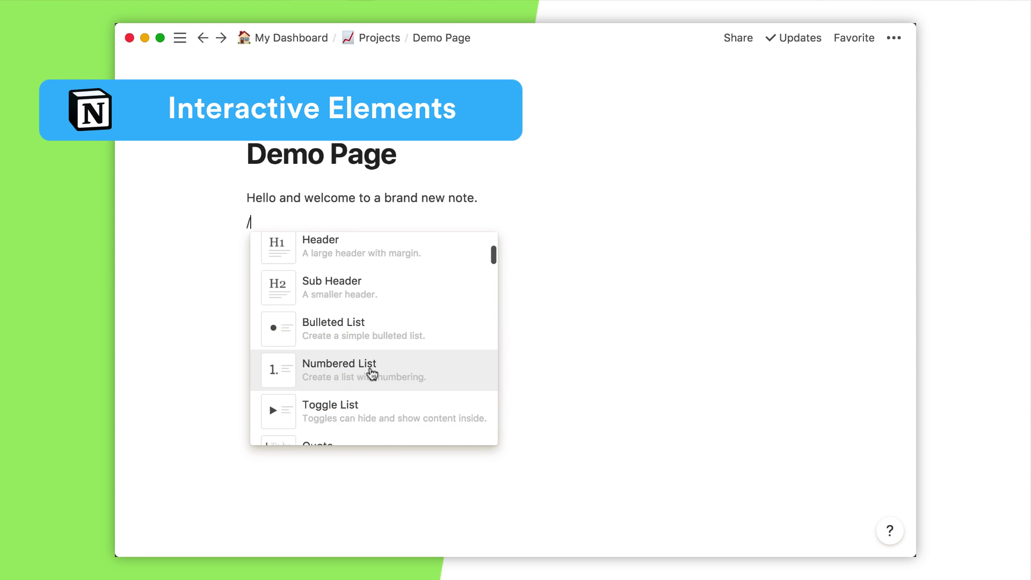
pyautogui.scroll(-4, 372, 374)
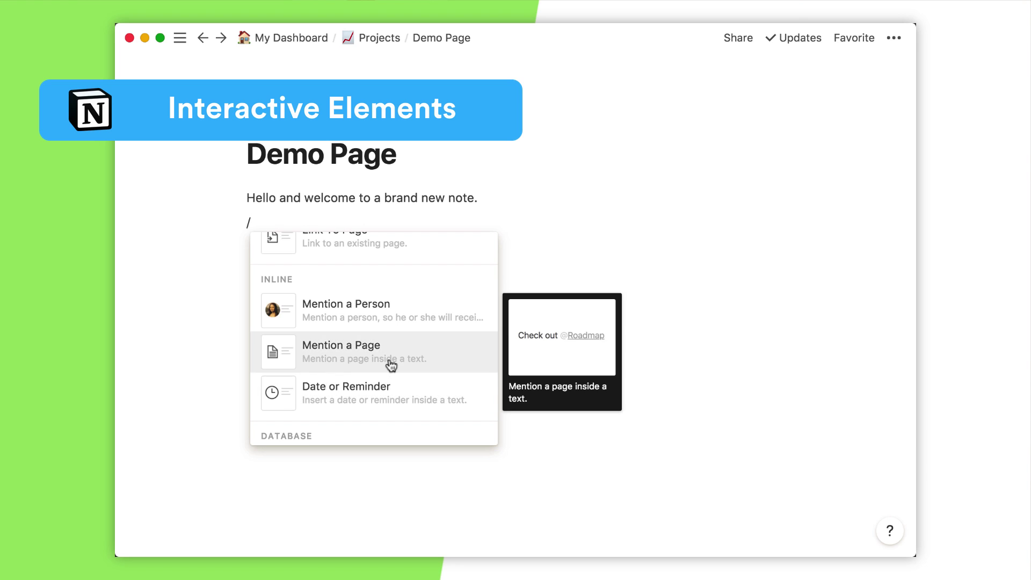
pyautogui.click(391, 365)
pyautogui.click(370, 321)
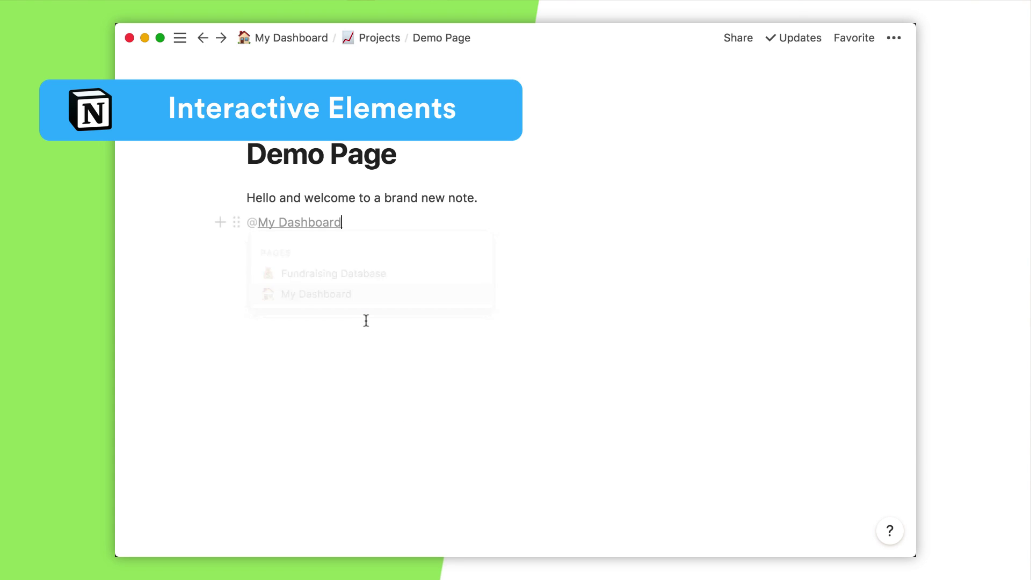
pyautogui.click(369, 242)
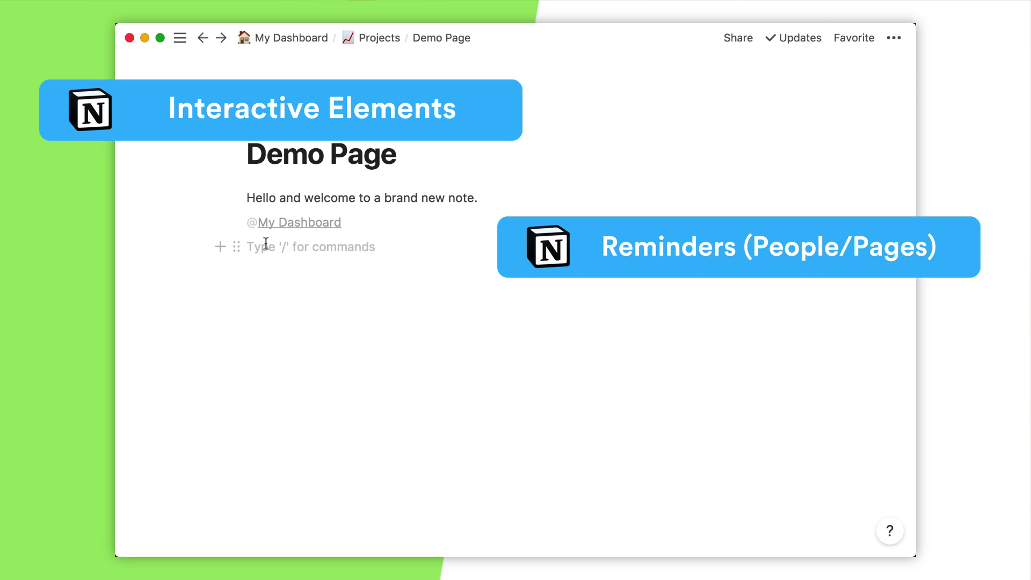
pyautogui.write('/boa')
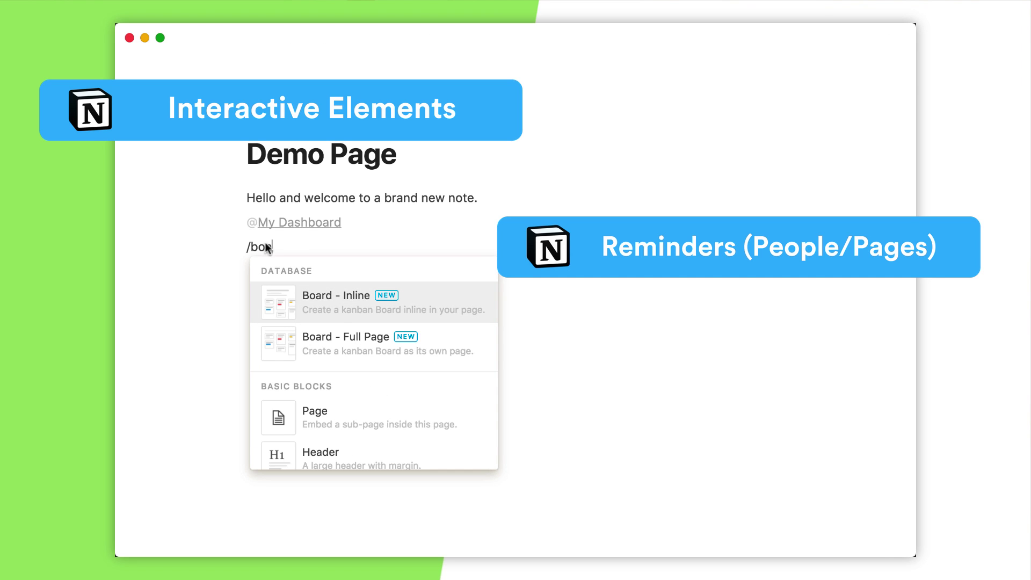
# Insert an inline board titled 'Project Template' and add another board view.
pyautogui.click(340, 306)
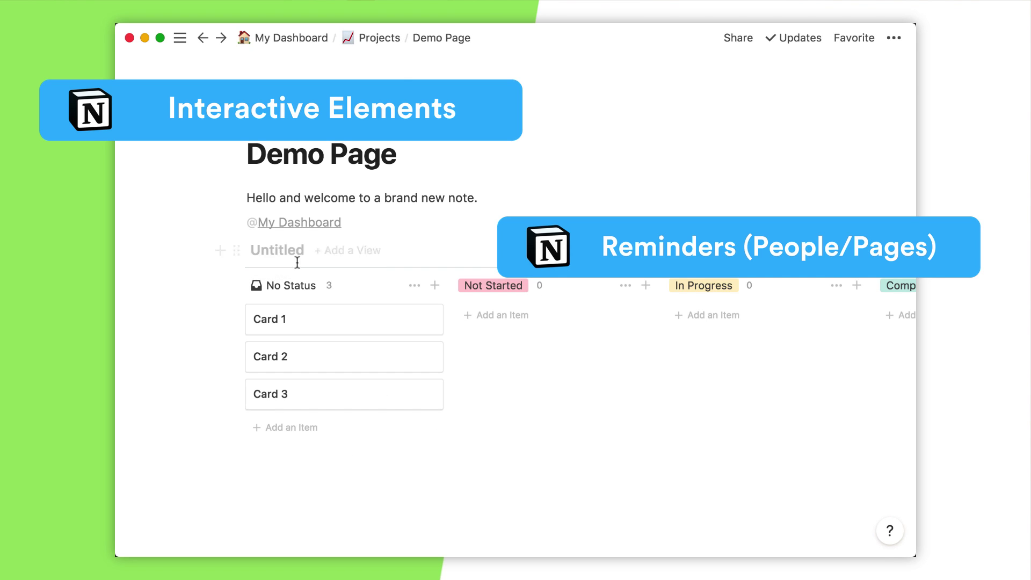
pyautogui.write('Projec')
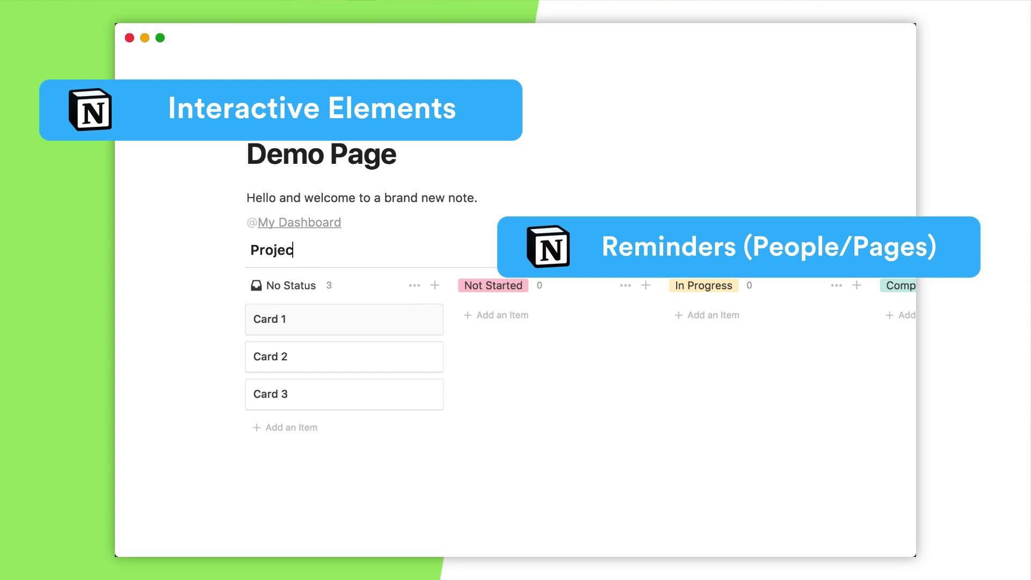
pyautogui.write('t Template')
pyautogui.click(414, 250)
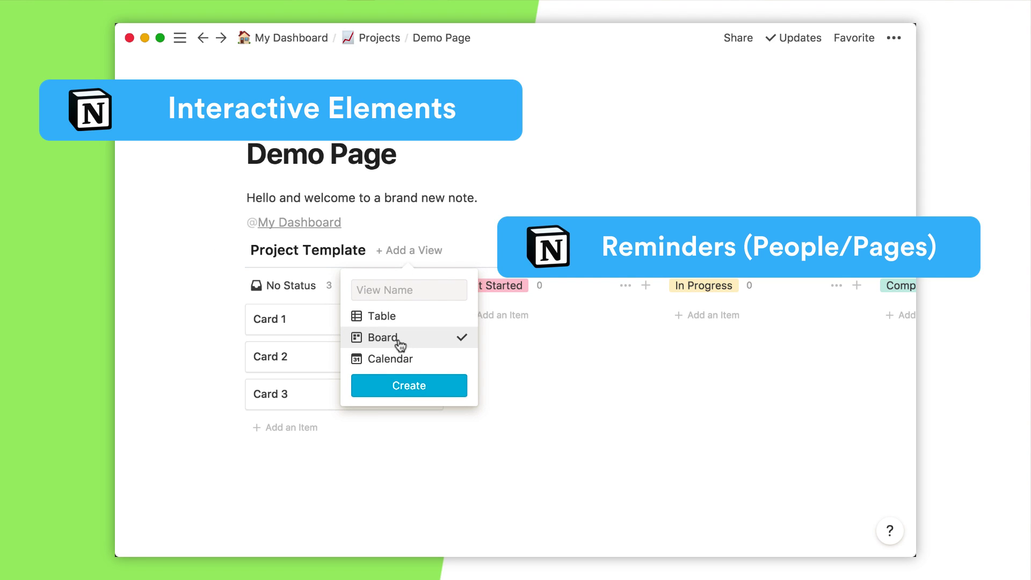
pyautogui.click(409, 385)
# Add a Calendar view to the Project Template board.
pyautogui.click(414, 252)
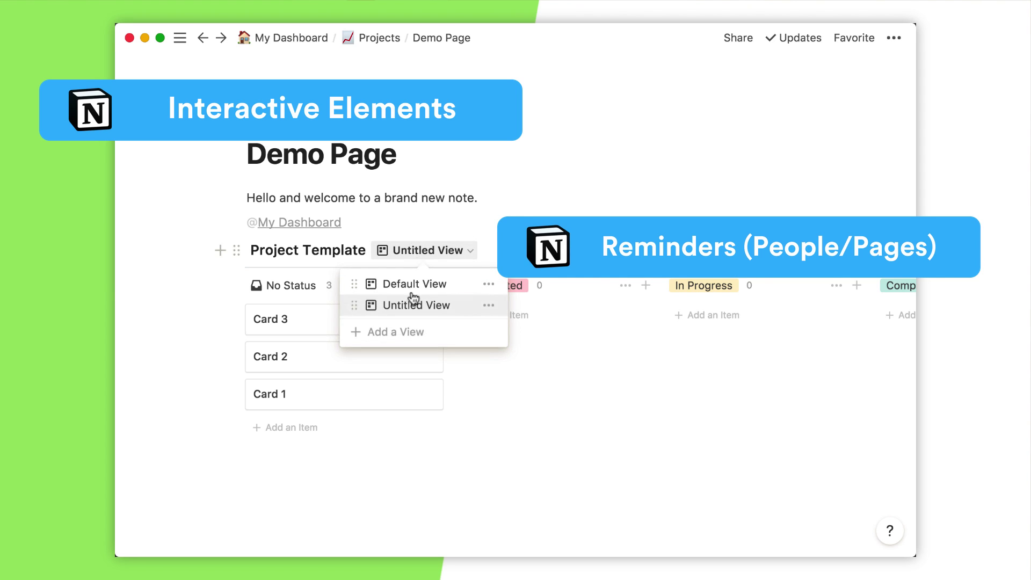
pyautogui.click(392, 332)
pyautogui.click(540, 352)
pyautogui.click(594, 382)
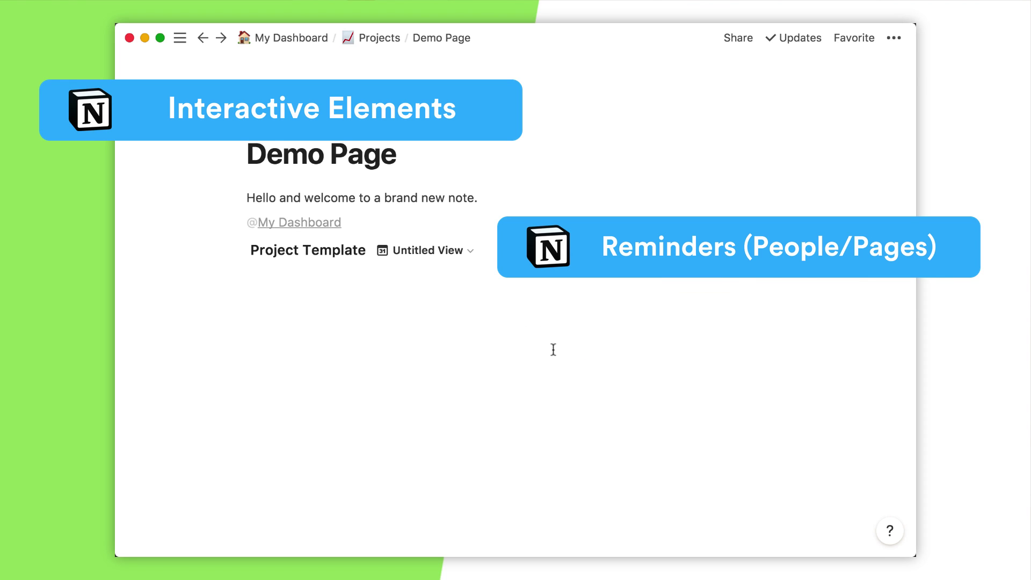
pyautogui.scroll(-3, 580, 390)
pyautogui.scroll(3, 580, 391)
pyautogui.scroll(-1, 580, 391)
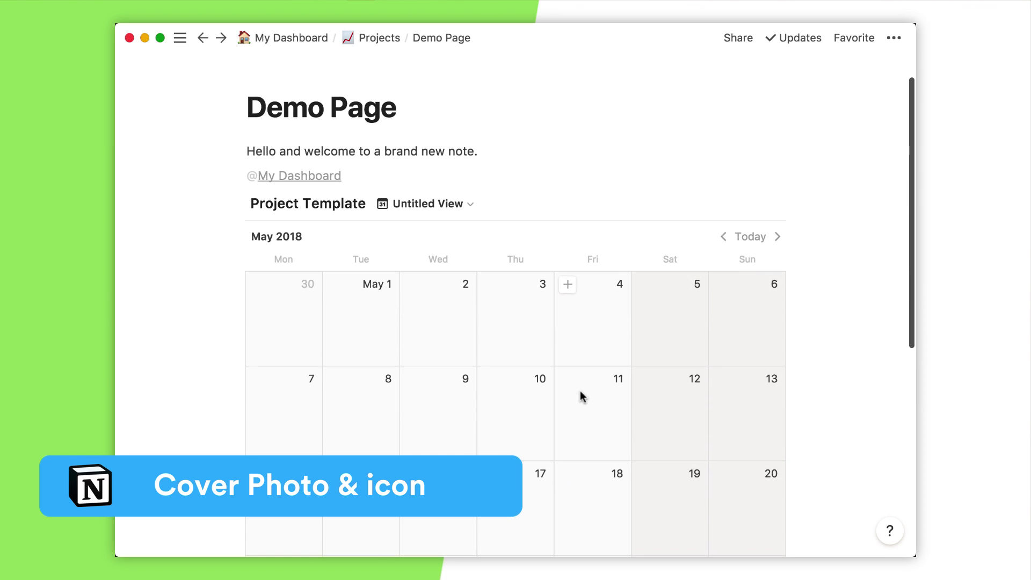
# Add a cover to Demo Page and set its icon to the briefcase emoji.
pyautogui.scroll(-1, 580, 391)
pyautogui.scroll(-1, 579, 390)
pyautogui.scroll(3, 580, 390)
pyautogui.click(339, 125)
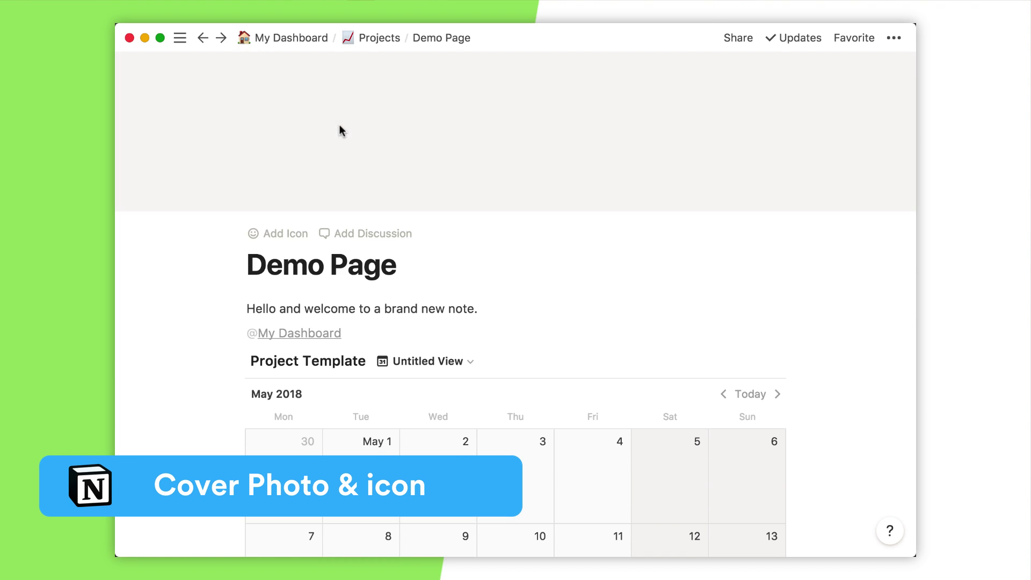
pyautogui.click(266, 233)
pyautogui.click(277, 219)
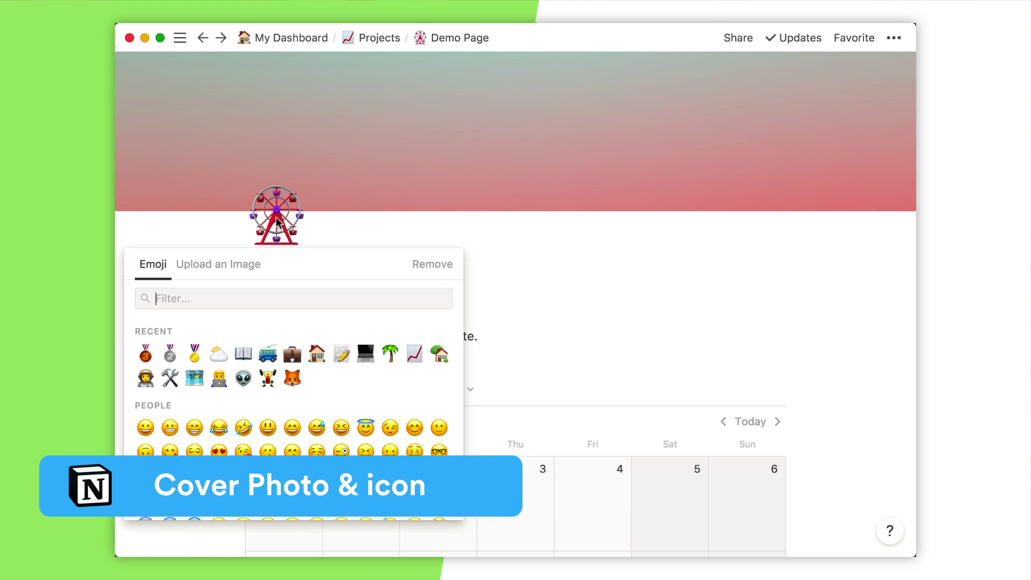
pyautogui.click(293, 354)
# Replace the cover with a NASA Archive photo from the gallery.
pyautogui.click(698, 195)
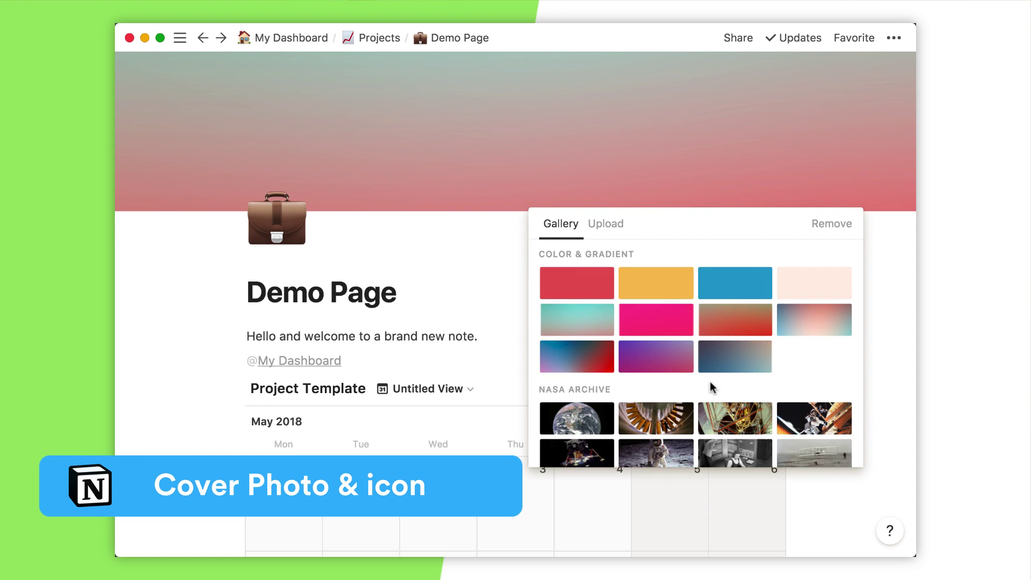
pyautogui.click(717, 409)
pyautogui.click(485, 262)
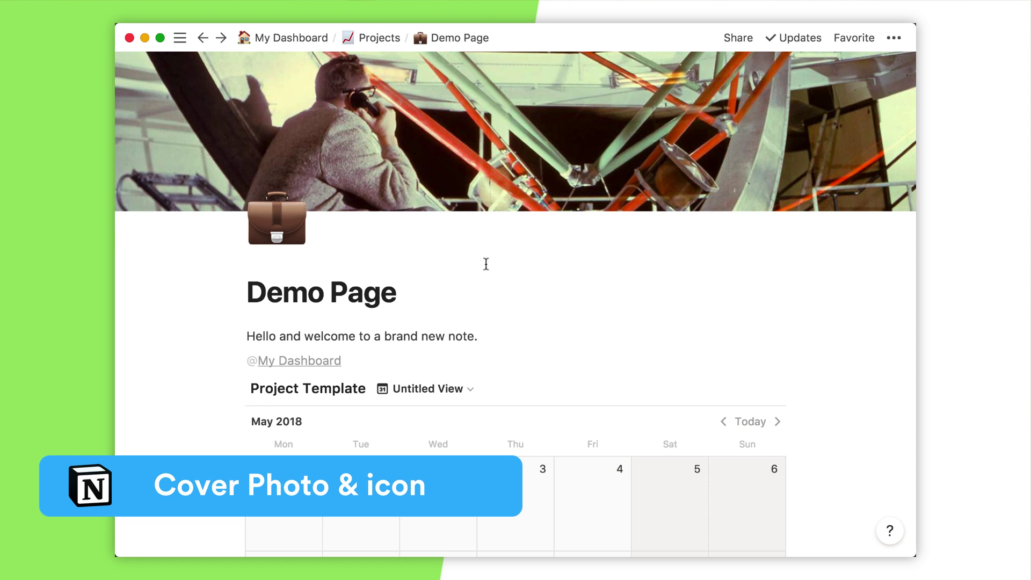
pyautogui.scroll(-1, 485, 263)
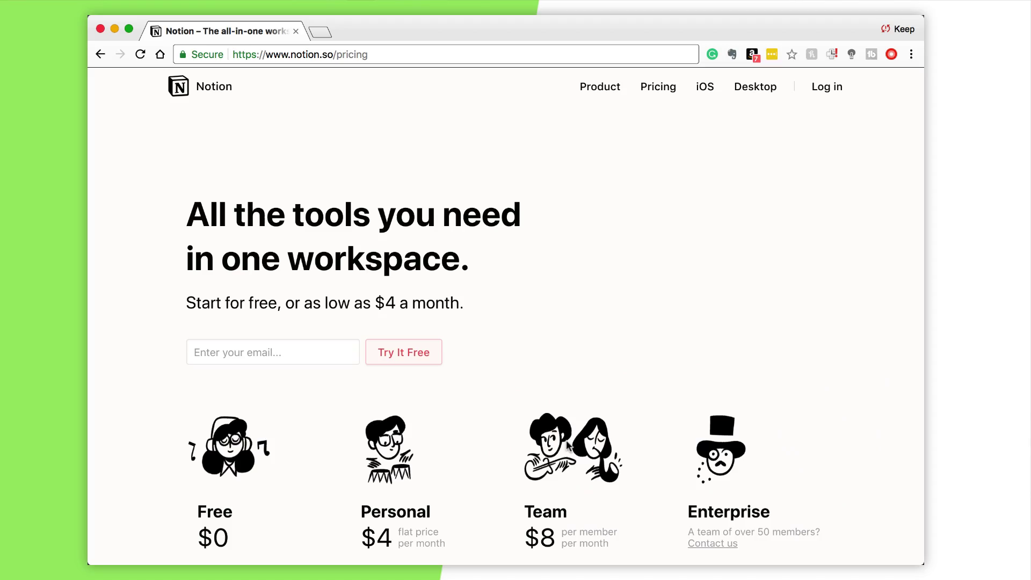
# Scroll notion.so/pricing down to the Free, Personal, Team and Enterprise feature lists.
pyautogui.scroll(-5, 567, 441)
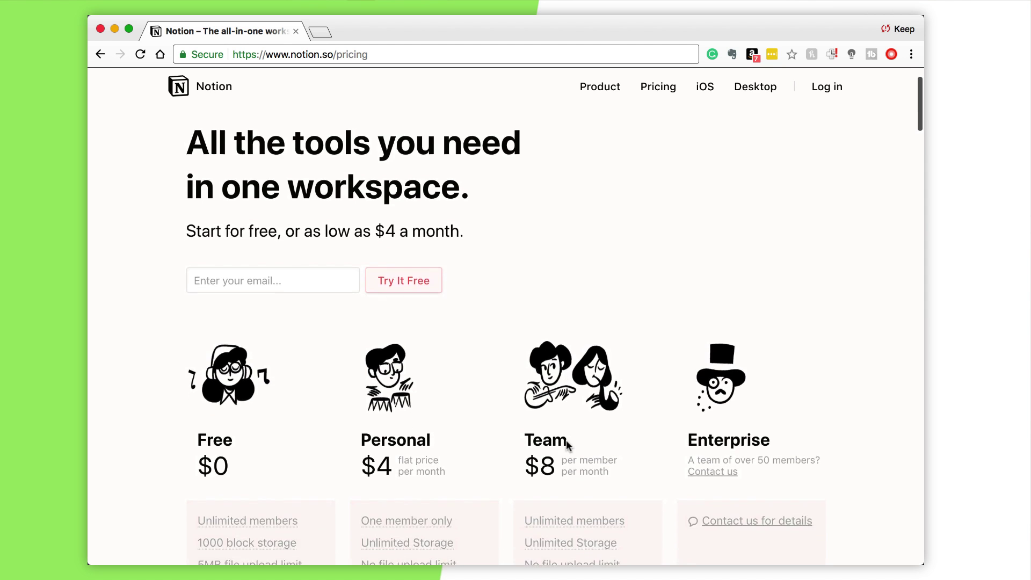
pyautogui.scroll(-1, 567, 443)
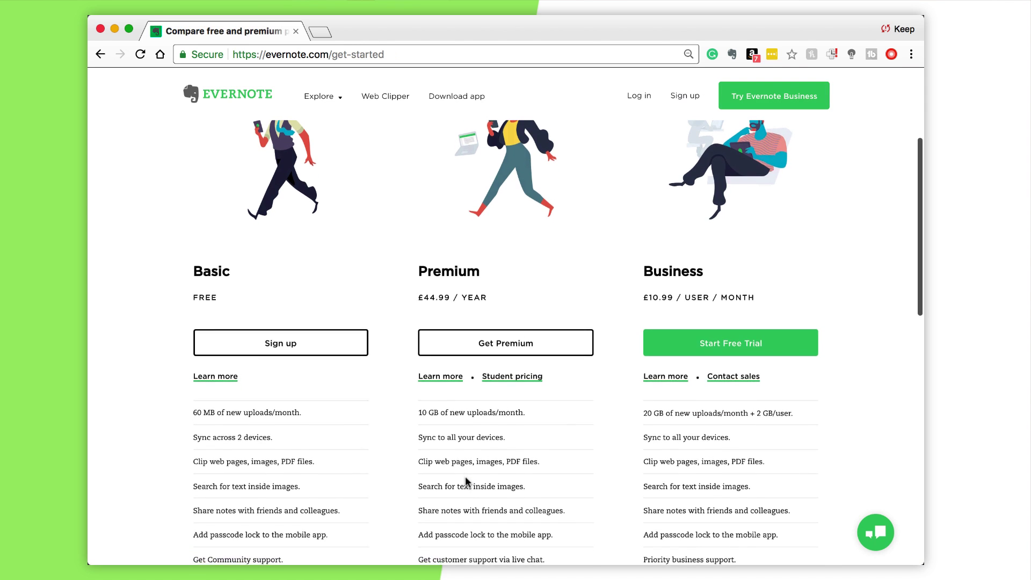
# Scroll through Evernote's Basic, Premium (£44.99/year) and Business (£10.99/user monthly) feature lists.
pyautogui.scroll(-1, 466, 476)
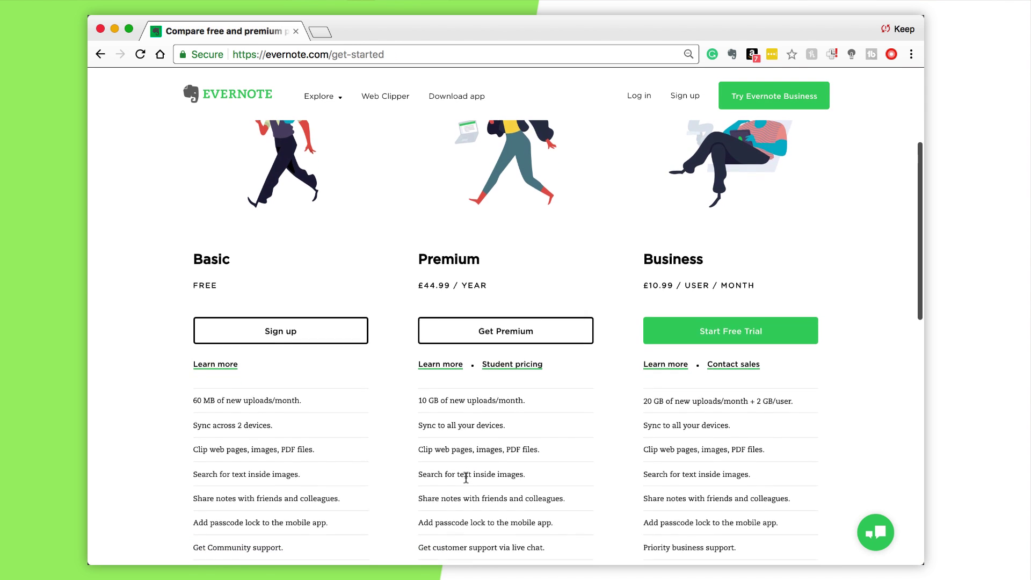
pyautogui.scroll(-2, 466, 476)
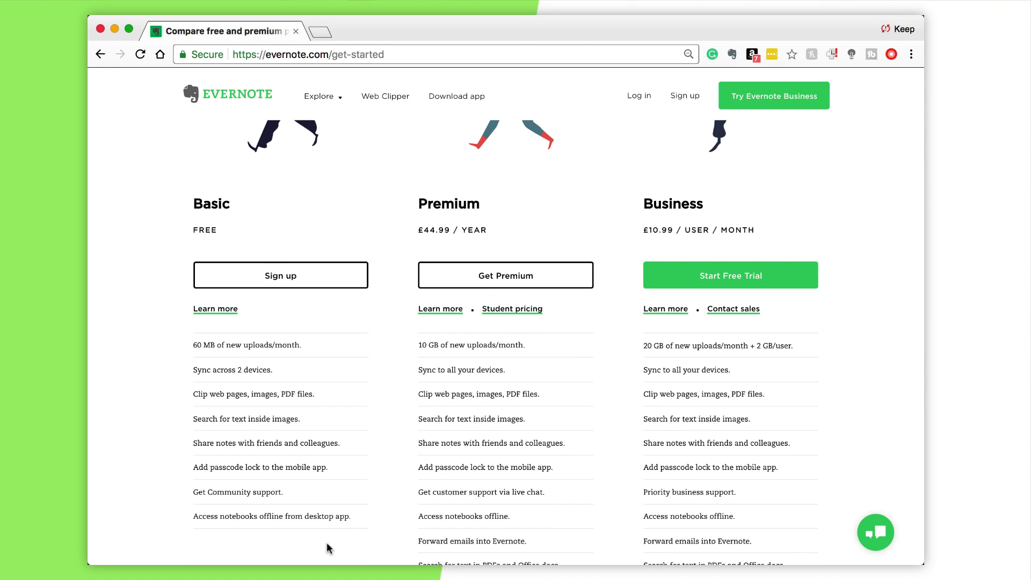
pyautogui.scroll(-1, 328, 547)
pyautogui.scroll(-1, 327, 547)
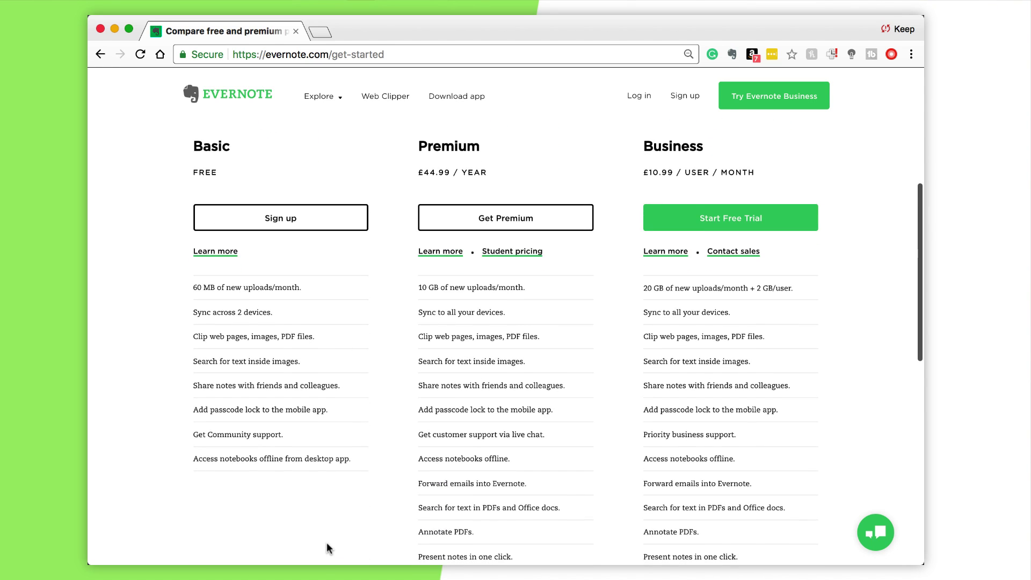